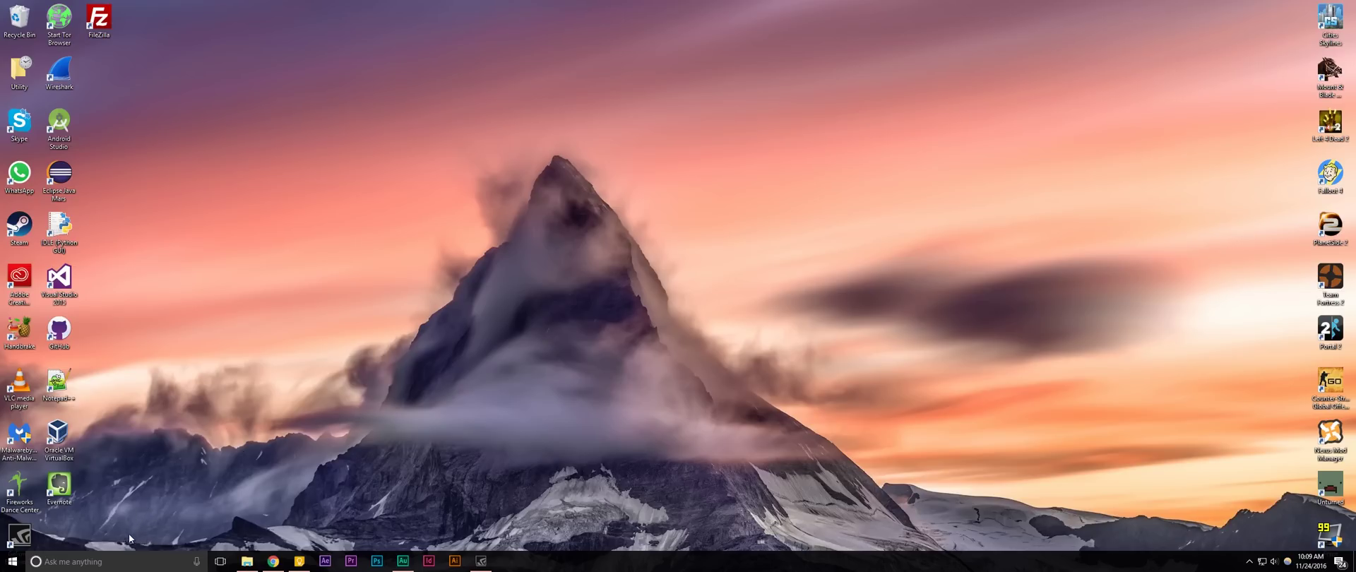
- Run a Cortana search for 'cat' so Bing results open in Edge
{"action": "left_click", "coordinate": [126, 562]}
{"action": "type", "text": "c"}
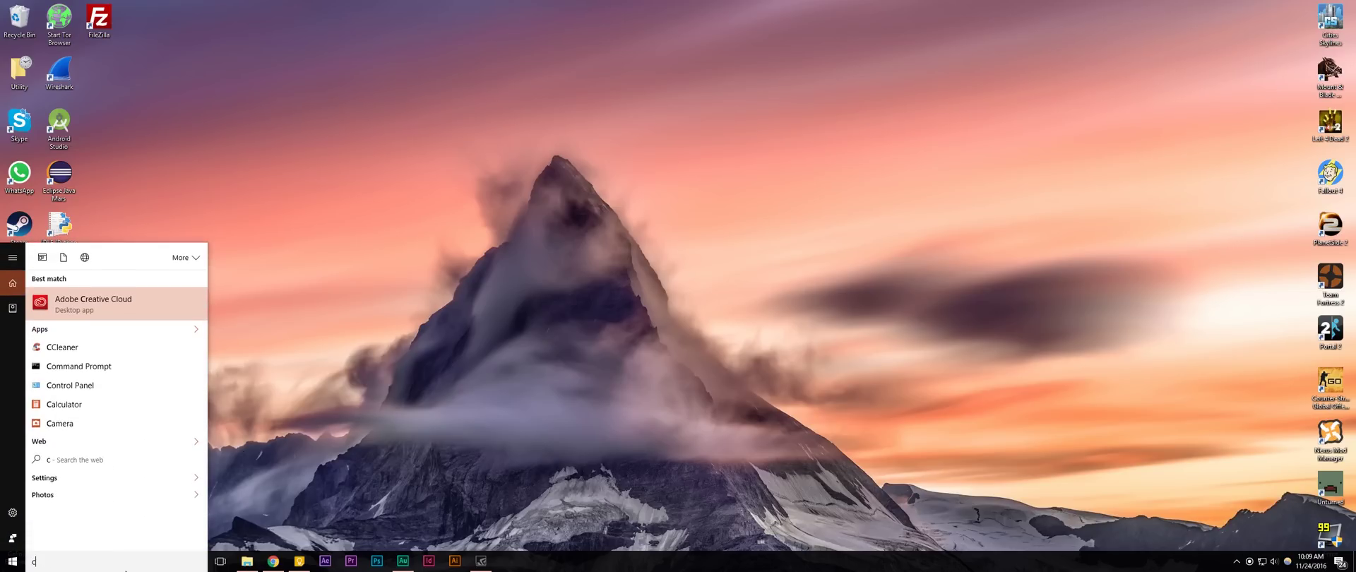
{"action": "type", "text": "at"}
{"action": "key", "text": "Return"}
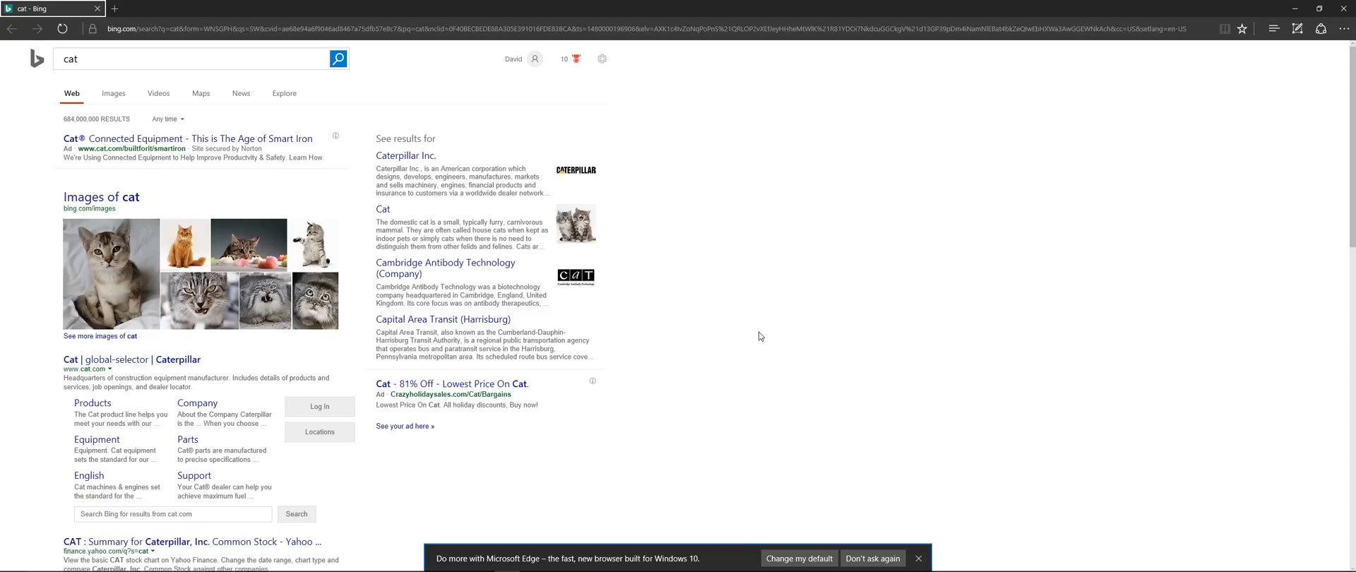
- Close Edge and download the SearchWithMyBrowser repository from GitHub as a ZIP
{"action": "left_click", "coordinate": [1344, 9]}
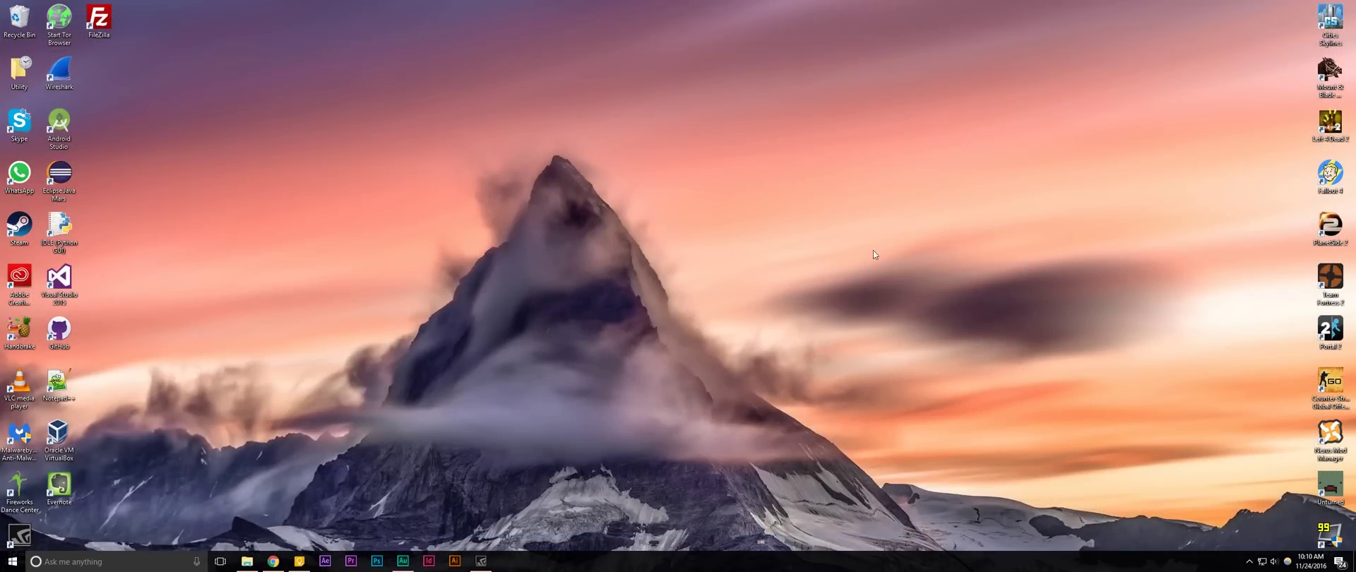
{"action": "left_click", "coordinate": [273, 561]}
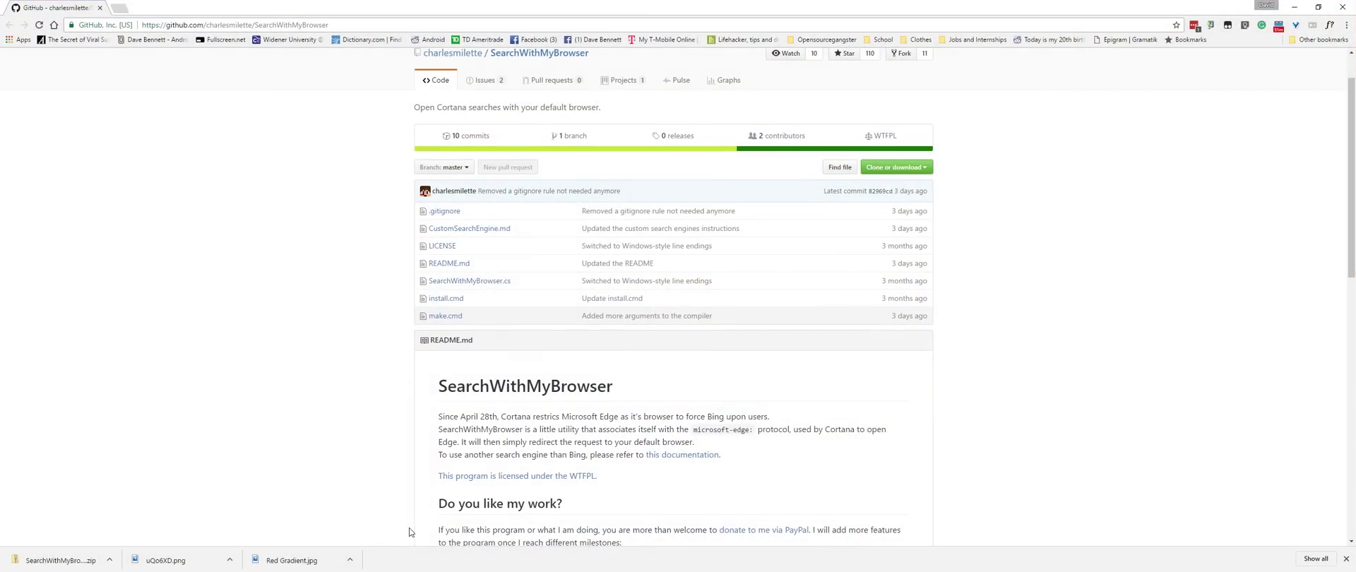
{"action": "scroll", "coordinate": [276, 297], "scroll_direction": "up", "scroll_amount": 1}
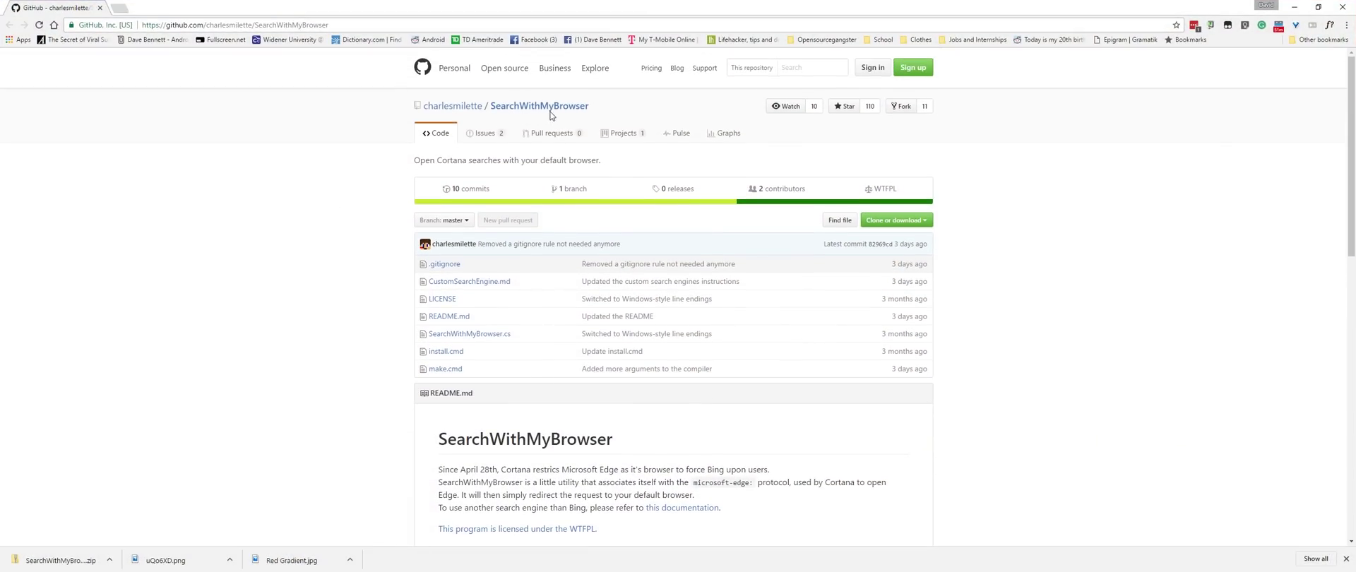
{"action": "scroll", "coordinate": [319, 391], "scroll_direction": "down", "scroll_amount": 2}
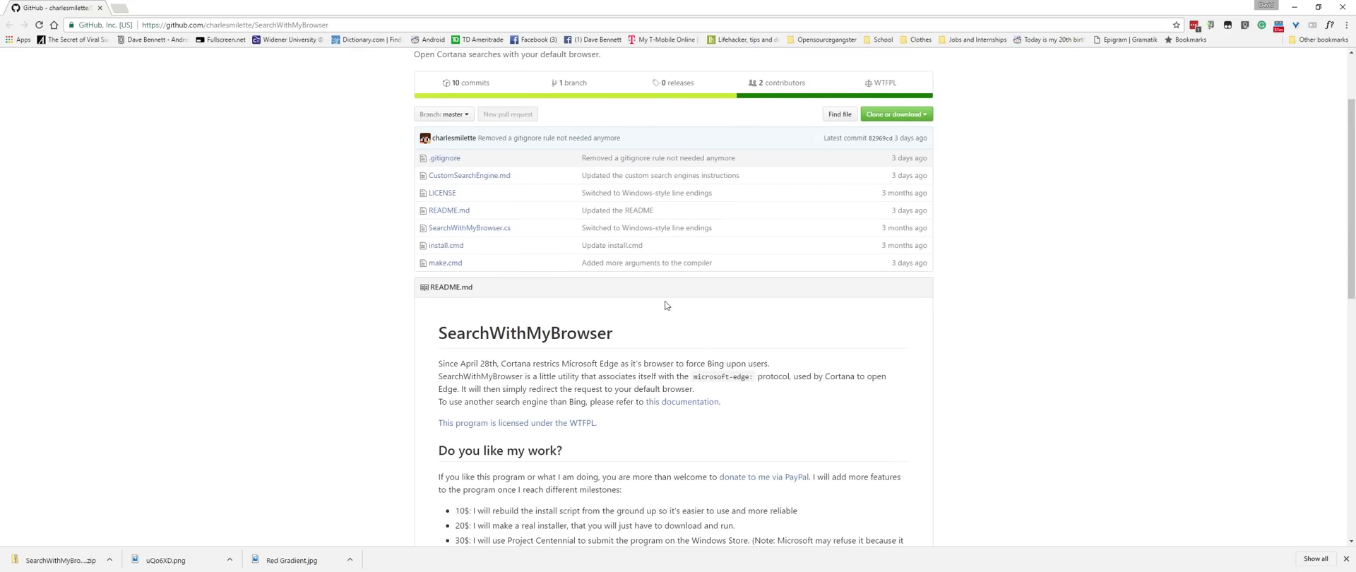
{"action": "left_click", "coordinate": [918, 117]}
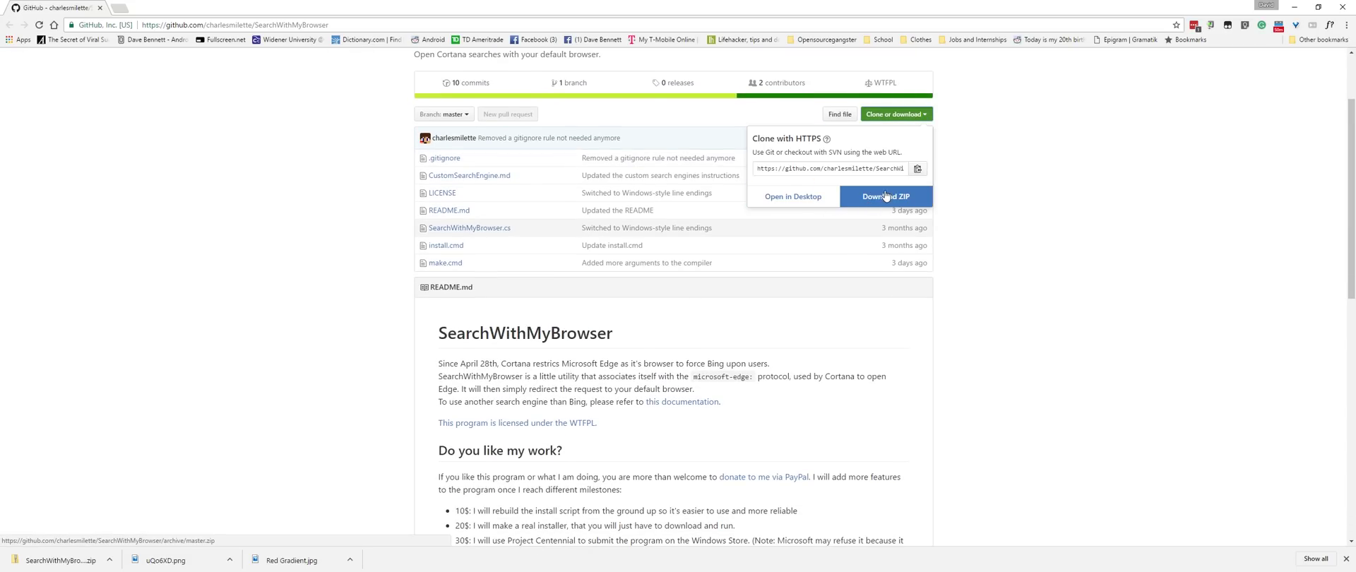
- Extract the SearchWithMyBrowser-master ZIP and run make in the inner folder to build the app
{"action": "left_click", "coordinate": [109, 560]}
{"action": "left_click", "coordinate": [130, 525]}
{"action": "right_click", "coordinate": [296, 203]}
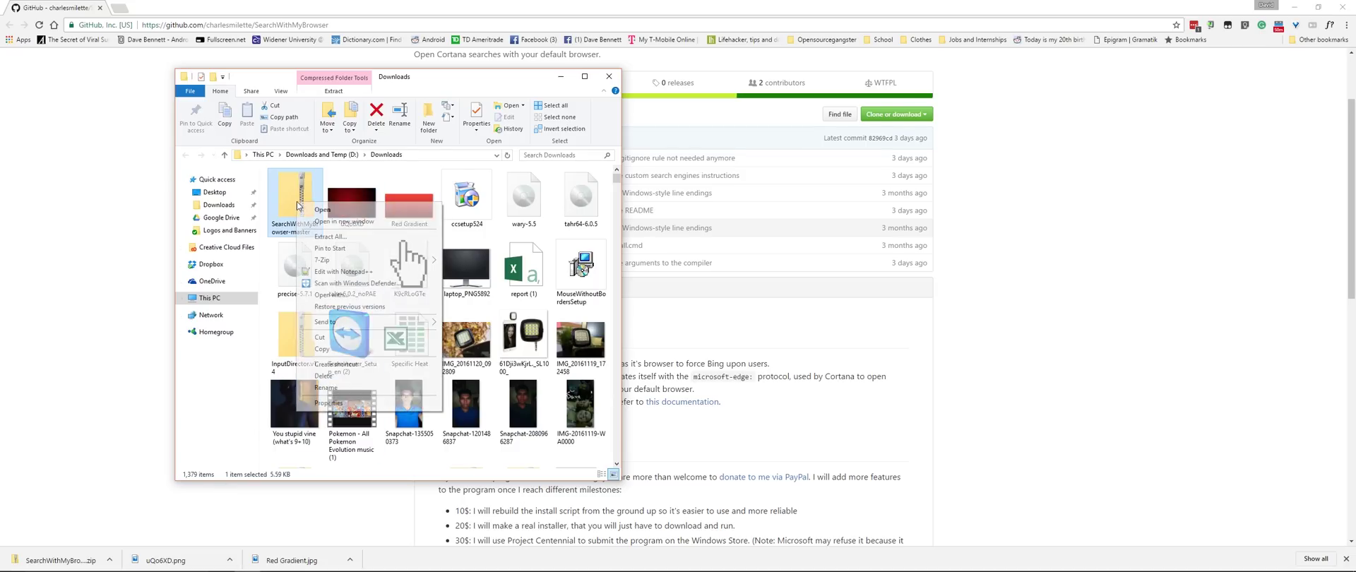
{"action": "left_click", "coordinate": [345, 238]}
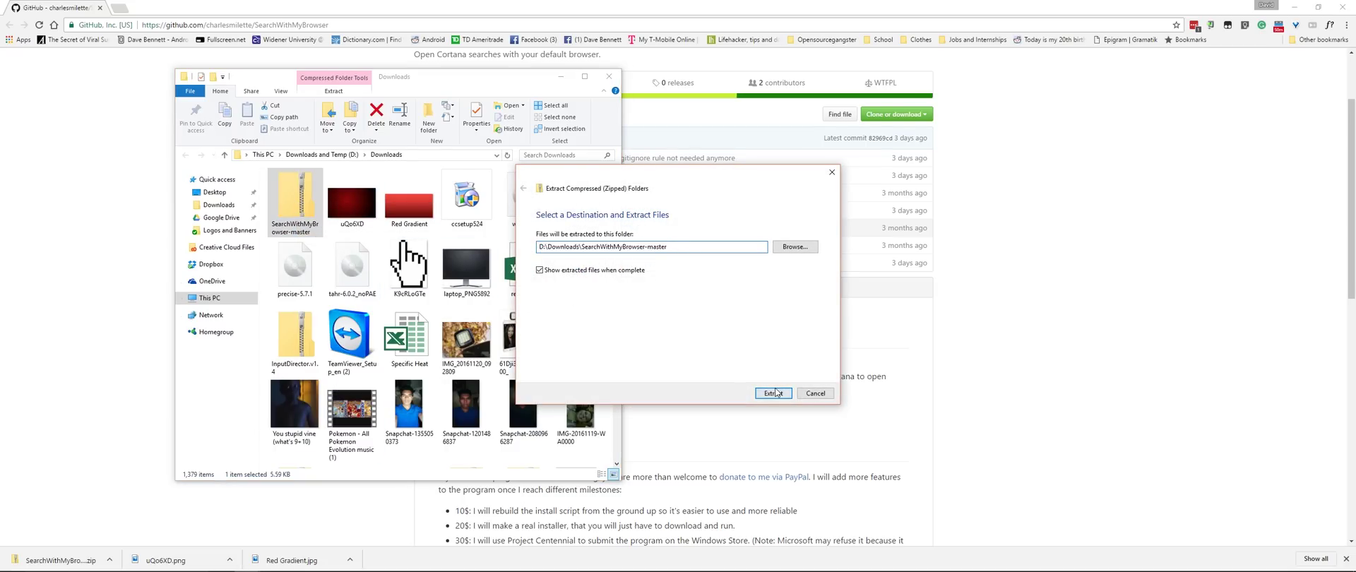
{"action": "left_click", "coordinate": [775, 392]}
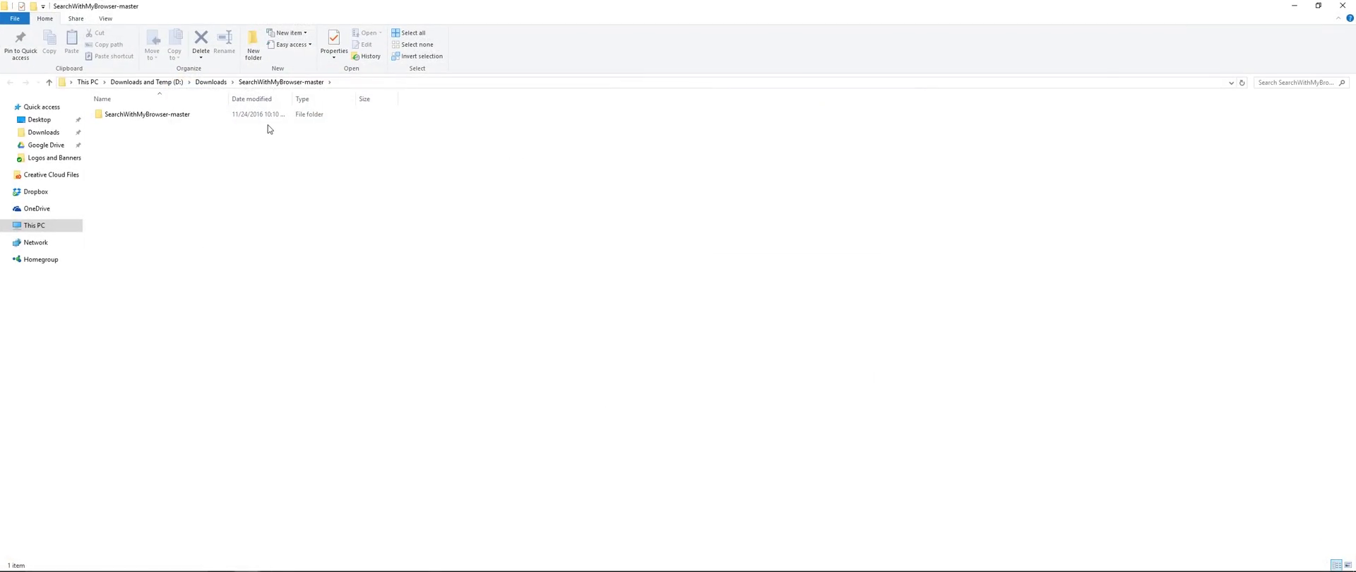
{"action": "double_click", "coordinate": [236, 117]}
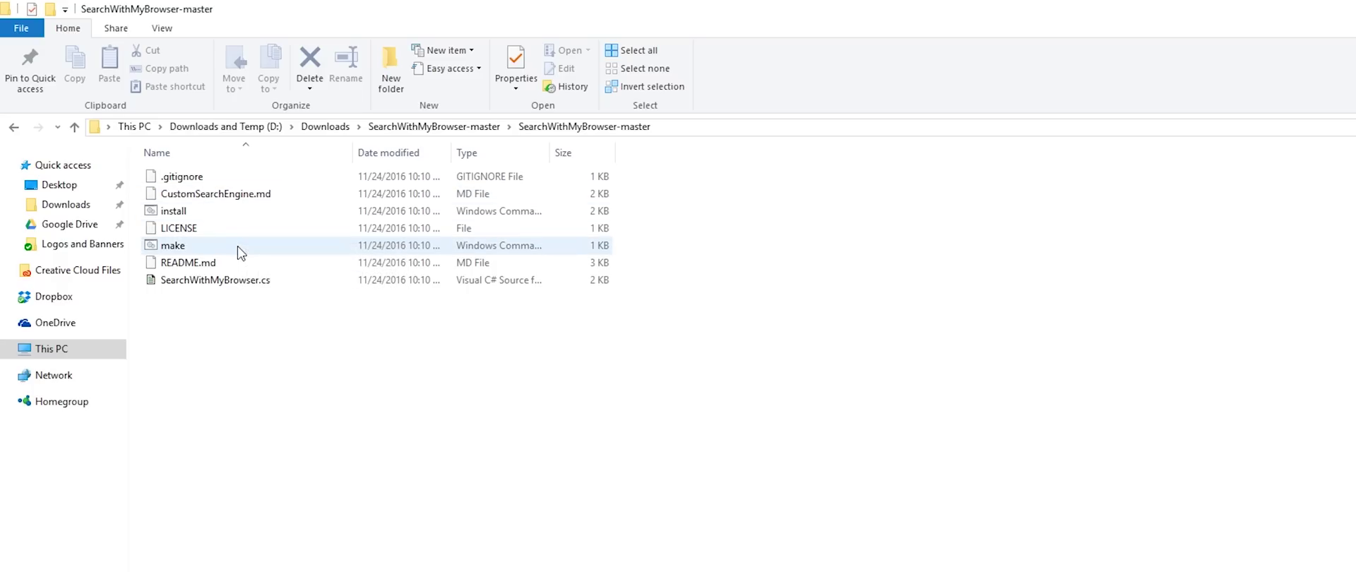
{"action": "double_click", "coordinate": [240, 250]}
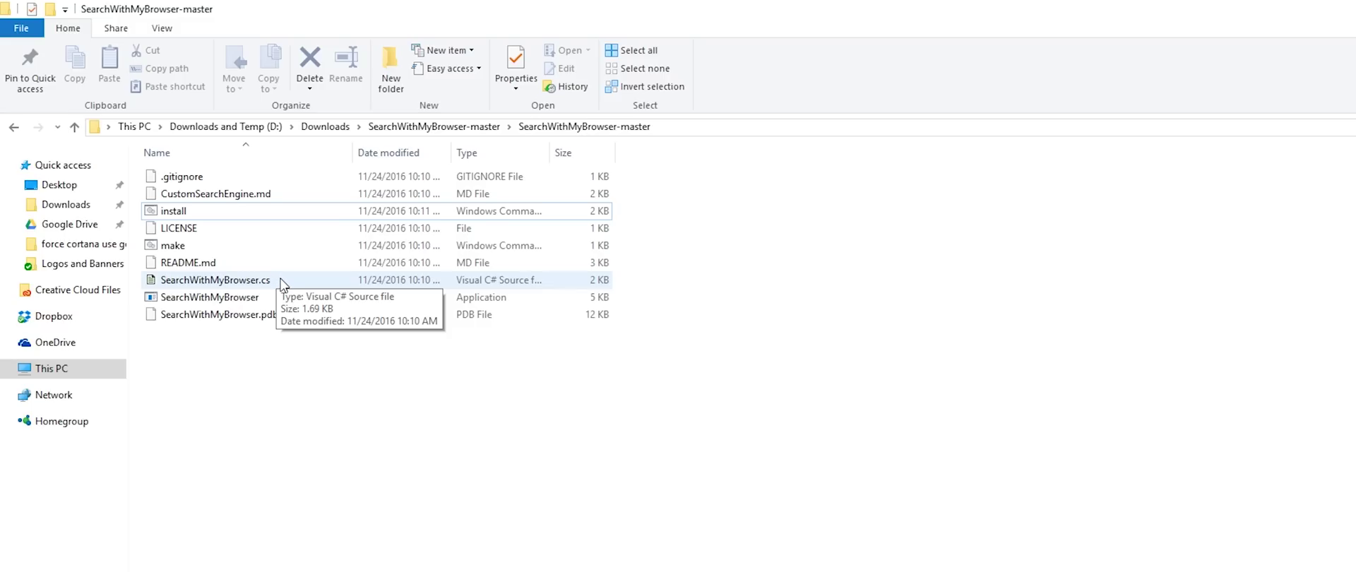
- Run the install script with administrator approval in Command Prompt
{"action": "double_click", "coordinate": [213, 214]}
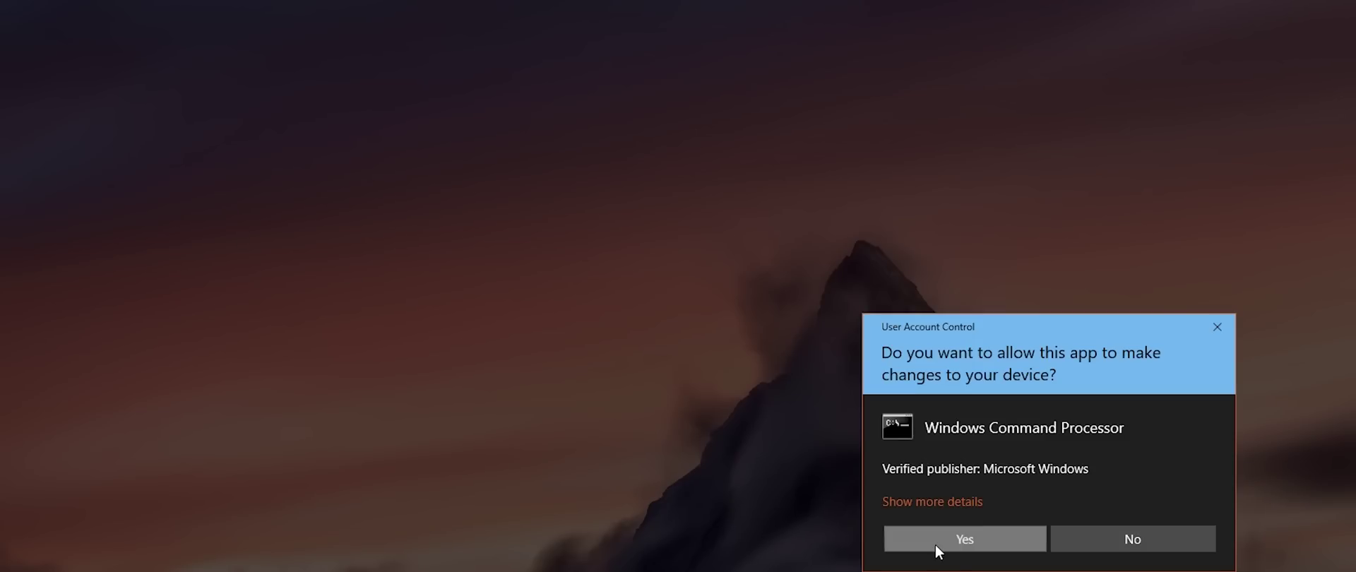
{"action": "left_click", "coordinate": [963, 539]}
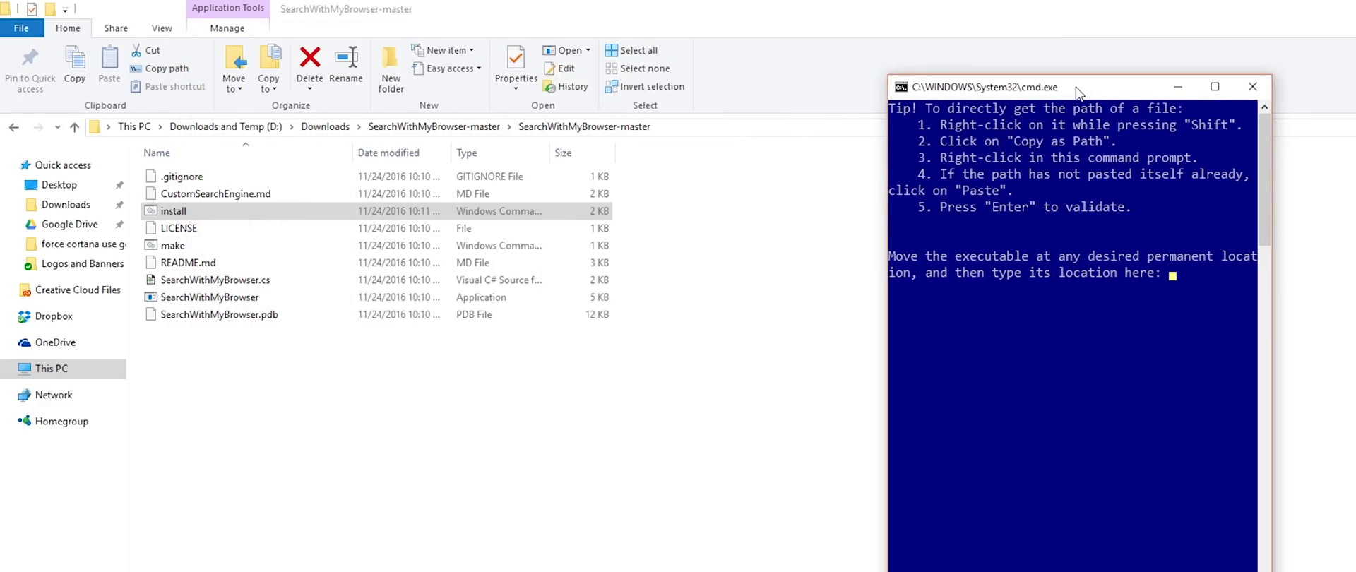
{"action": "left_click_drag", "start_coordinate": [612, 61], "coordinate": [1071, 133]}
{"action": "type", "text": "s"}
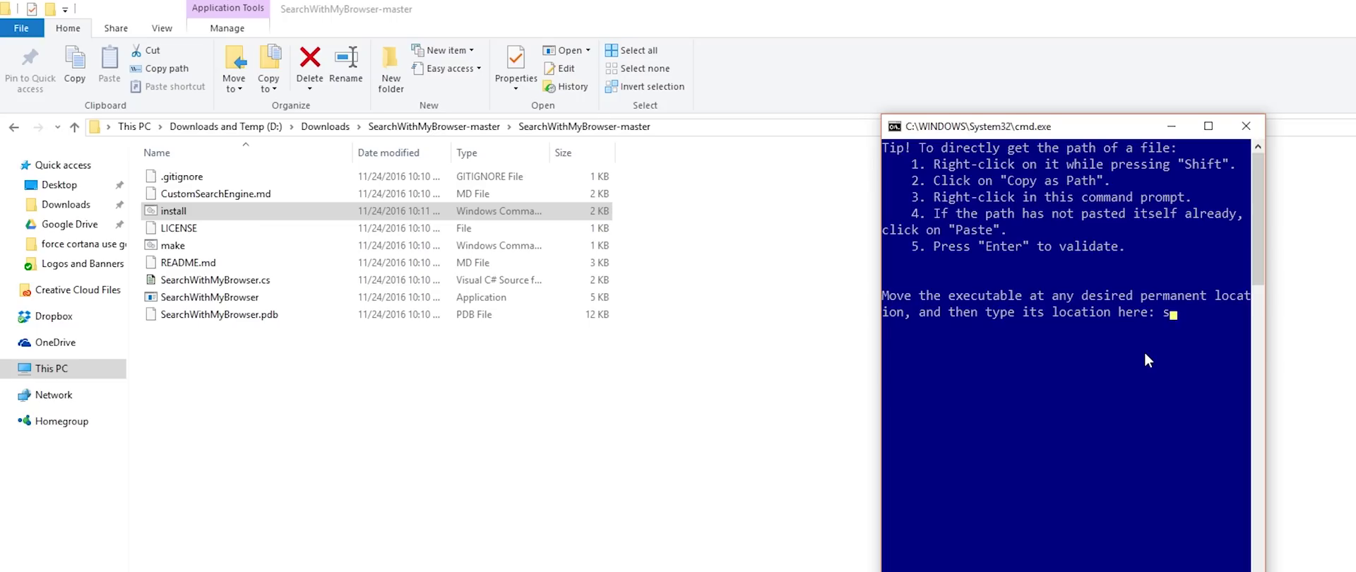
- Enter SearchWithMyBrowser.exe as the location and confirm SearchWithMyBrowser as the handling app
{"action": "key", "text": "Tab"}
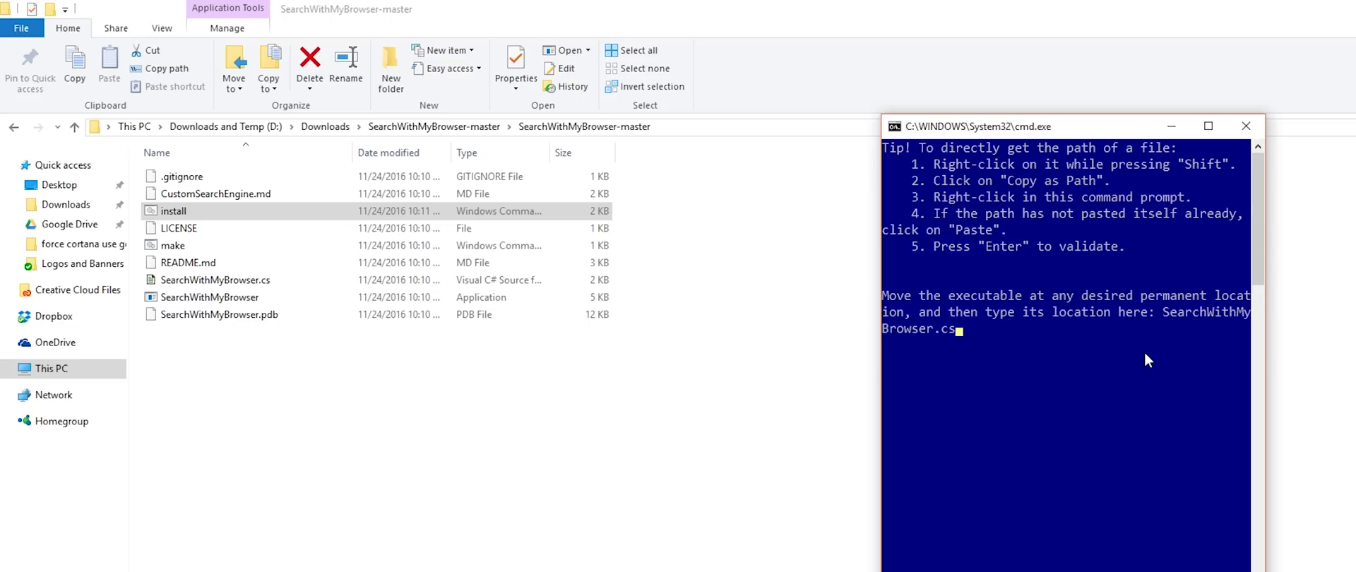
{"action": "key", "text": "BackSpace"}
{"action": "key", "text": "BackSpace"}
{"action": "type", "text": "exe"}
{"action": "key", "text": "Return"}
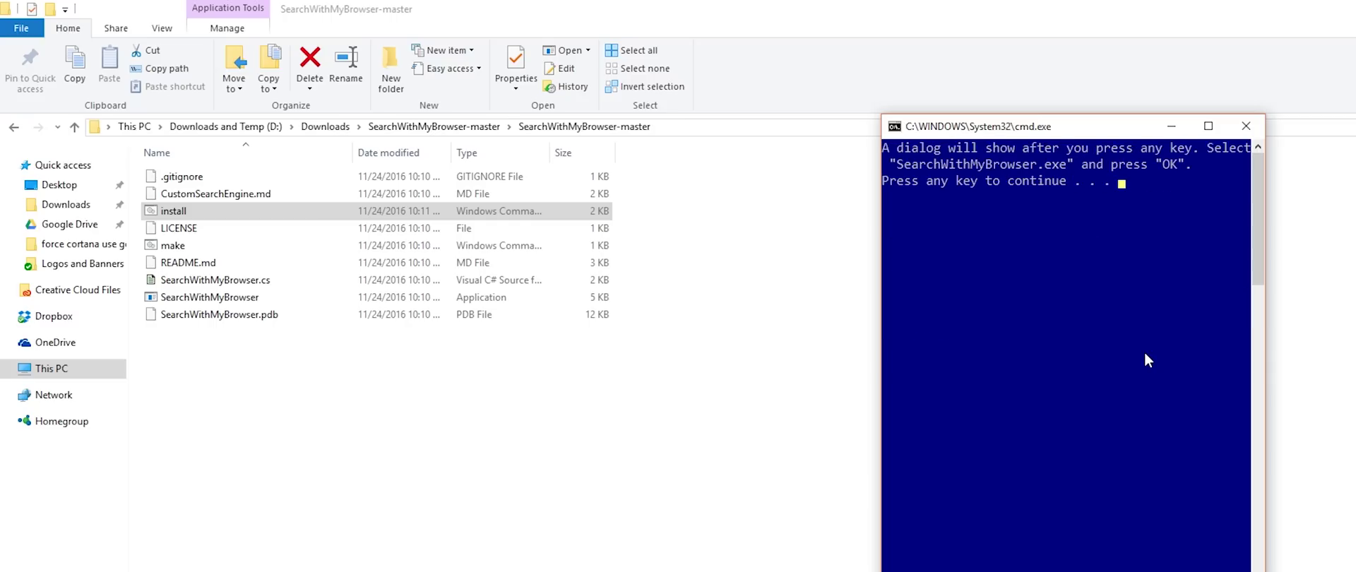
{"action": "key", "text": "Return"}
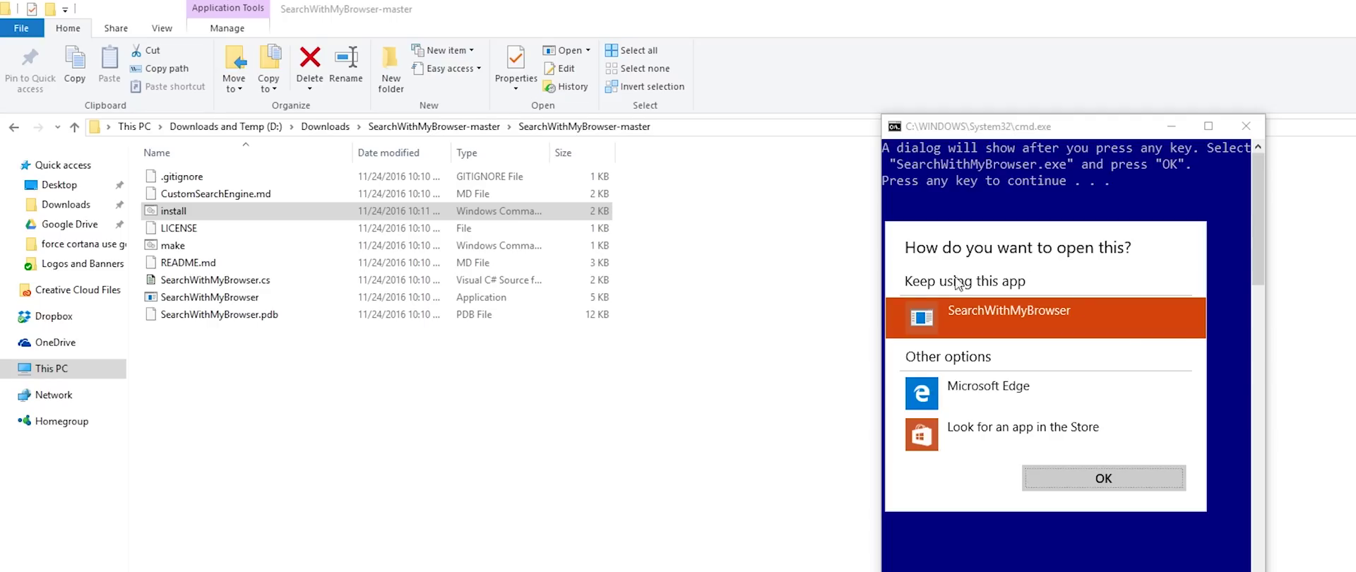
{"action": "left_click", "coordinate": [1133, 479]}
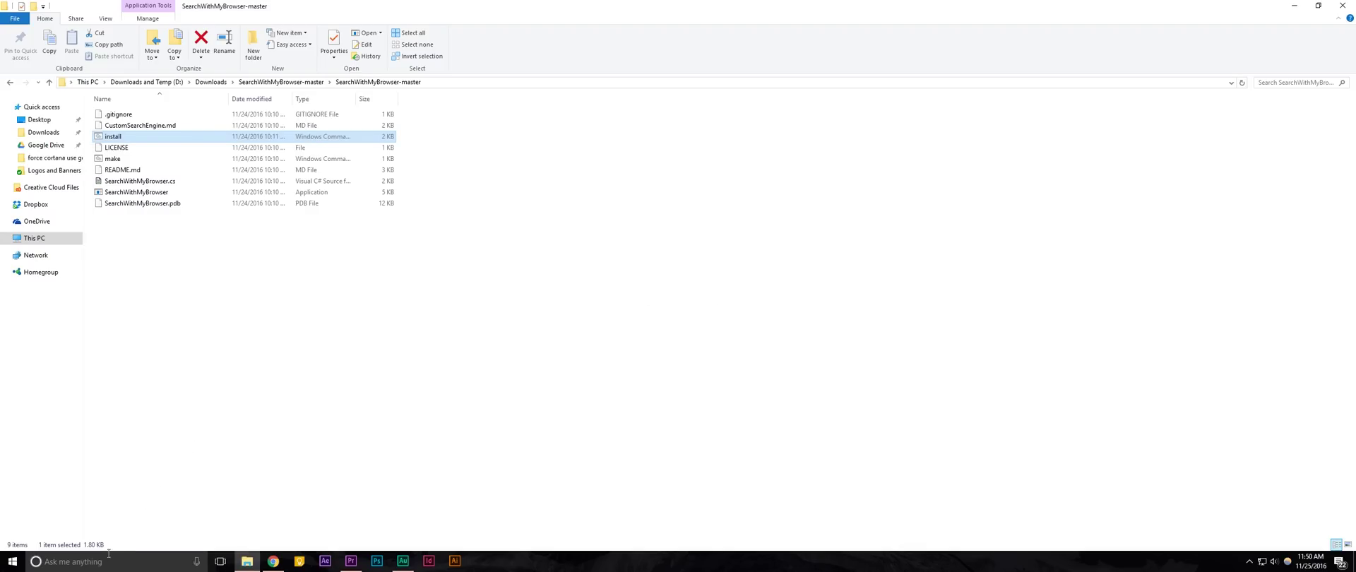
- Start a Cortana search for 'youtube'
{"action": "key", "text": "super+s"}
{"action": "type", "text": "youtube"}
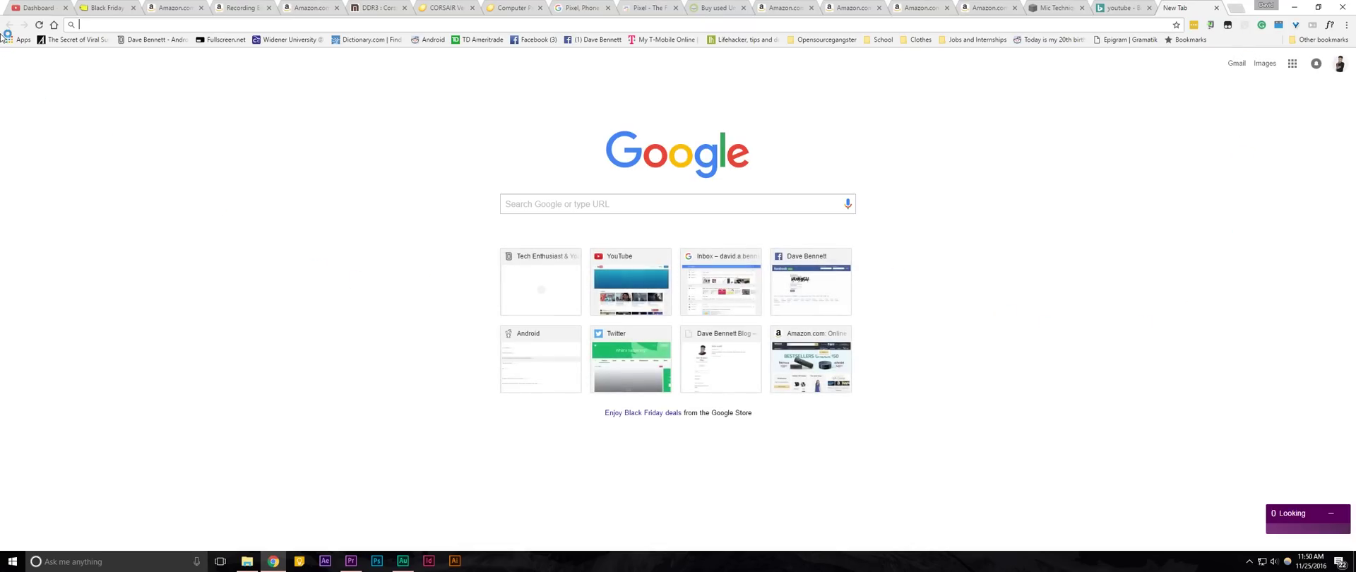
- Install the Chrometana extension from the Chrome Web Store and close its welcome tab
{"action": "left_click", "coordinate": [19, 39]}
{"action": "left_click", "coordinate": [438, 166]}
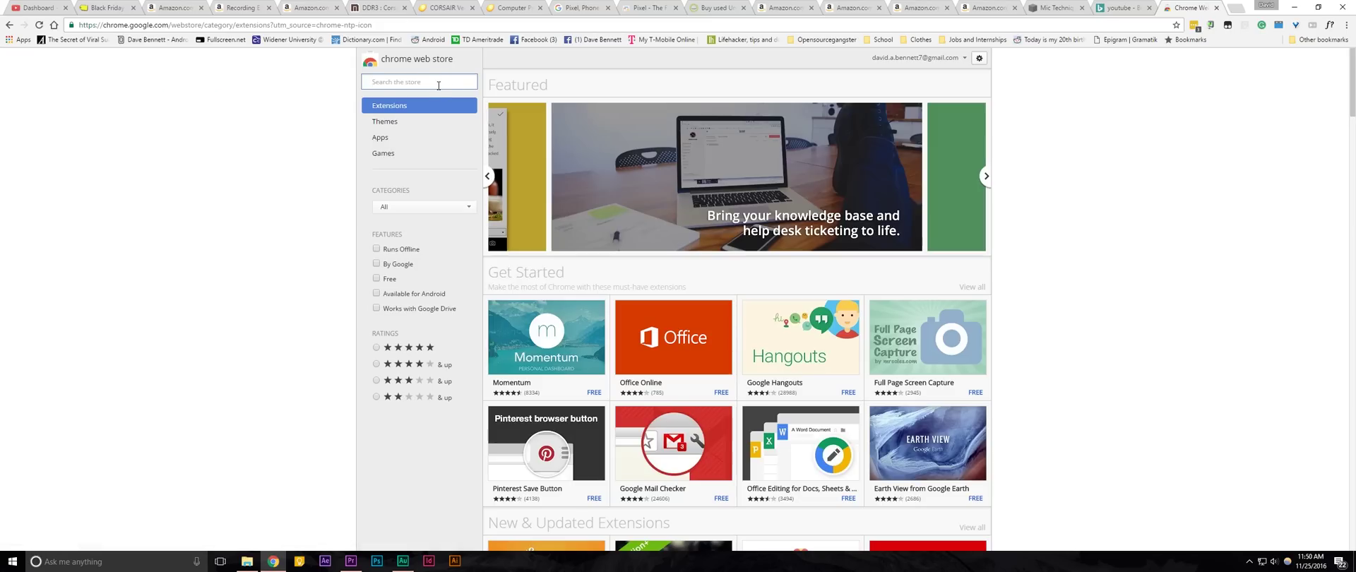
{"action": "type", "text": "chrom"}
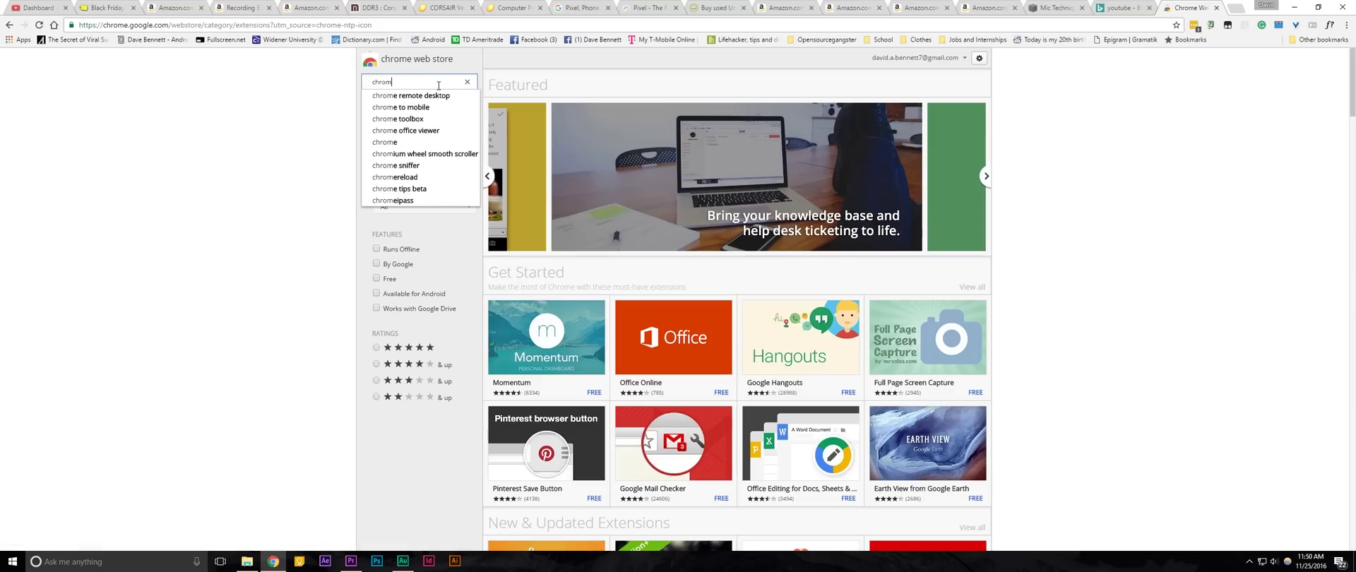
{"action": "type", "text": "etana"}
{"action": "key", "text": "Return"}
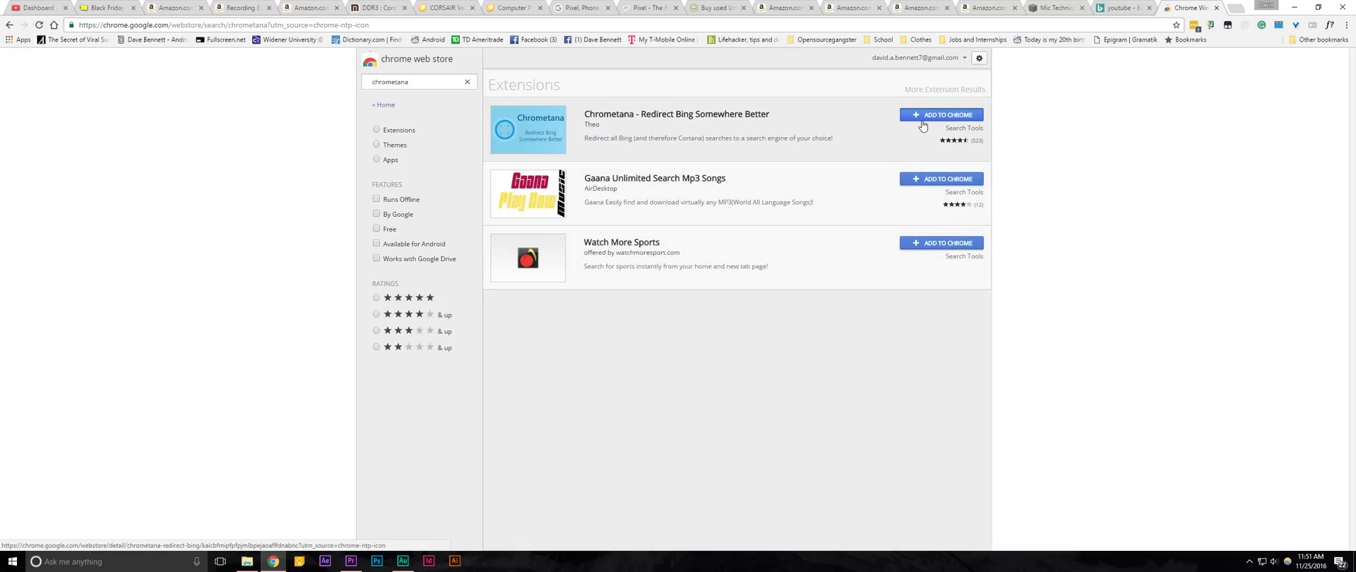
{"action": "left_click", "coordinate": [922, 116]}
{"action": "left_click", "coordinate": [696, 127]}
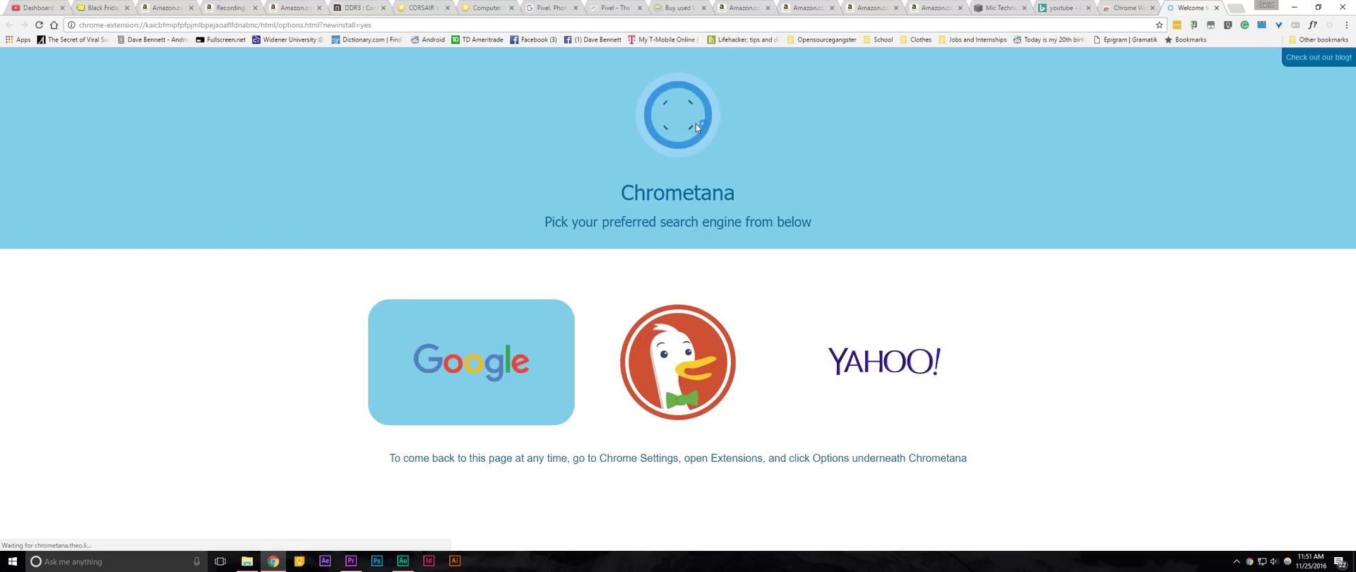
{"action": "left_click", "coordinate": [1217, 7]}
- Minimize Chrome and search Cortana for 'cat', opening Google results in Chrome
{"action": "left_click", "coordinate": [1294, 5]}
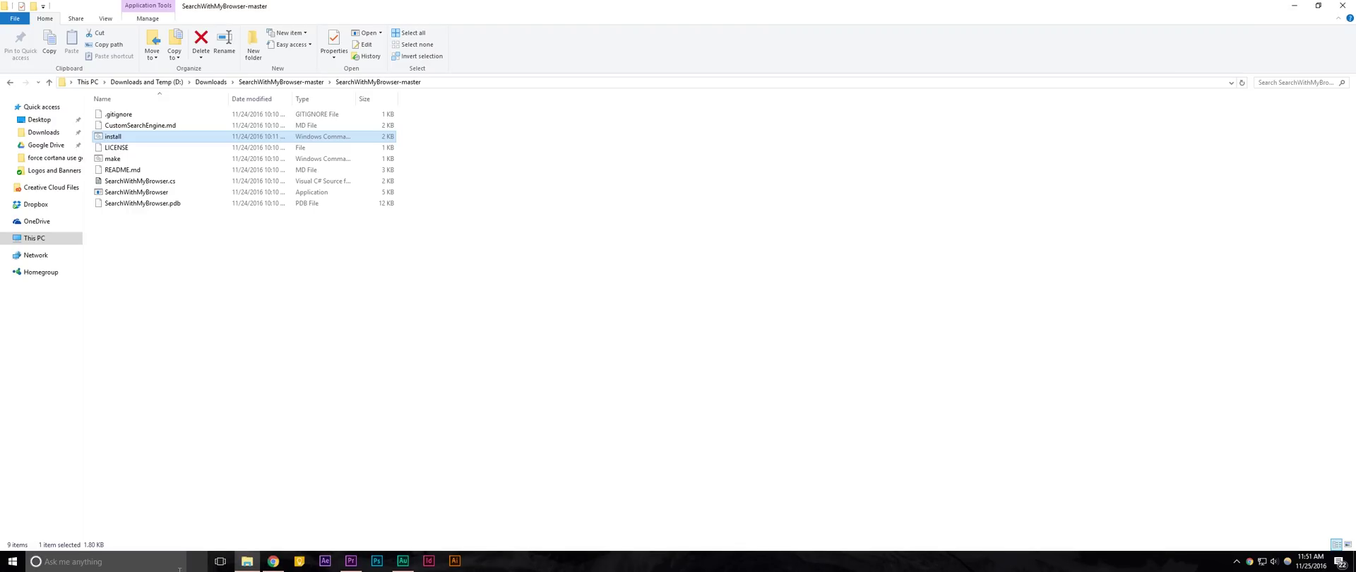
{"action": "left_click", "coordinate": [140, 562]}
{"action": "type", "text": "cat"}
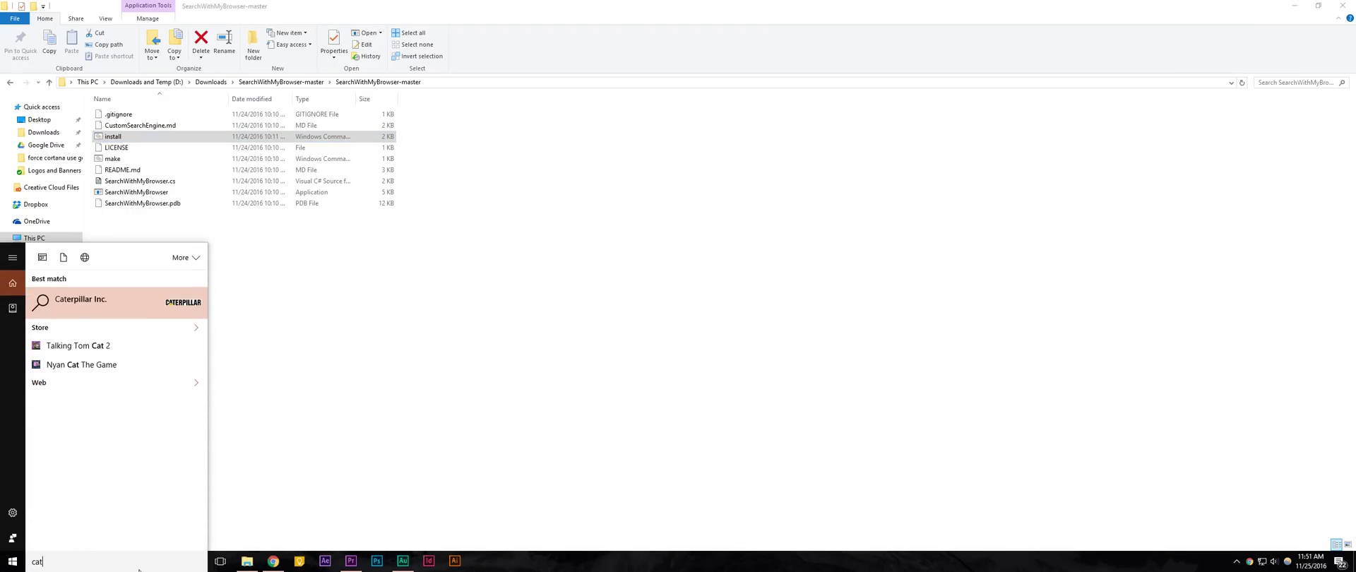
{"action": "key", "text": "Return"}
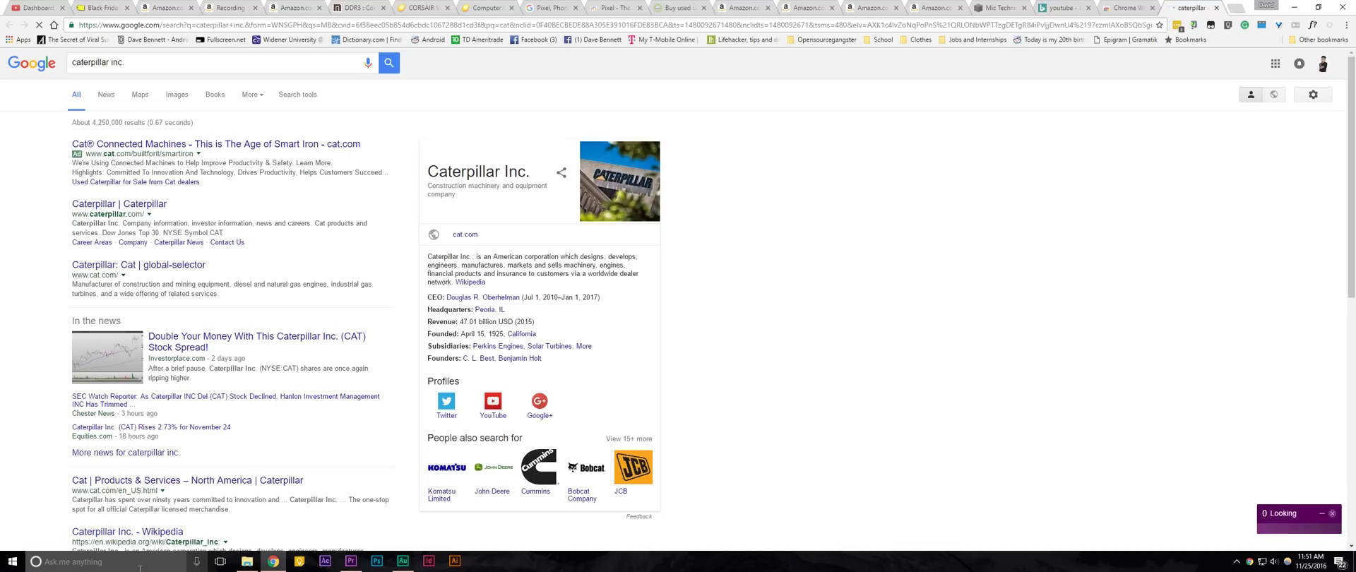